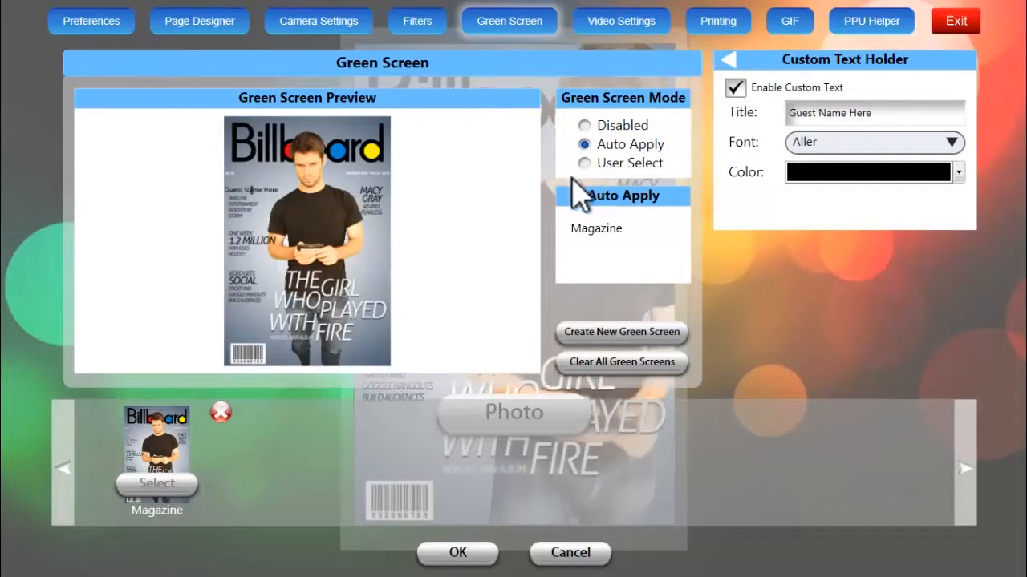
Start a new green screen with Billboard Magazine Bg as the background image and Magazine Overlay as the overlay image
left_click(575, 335)
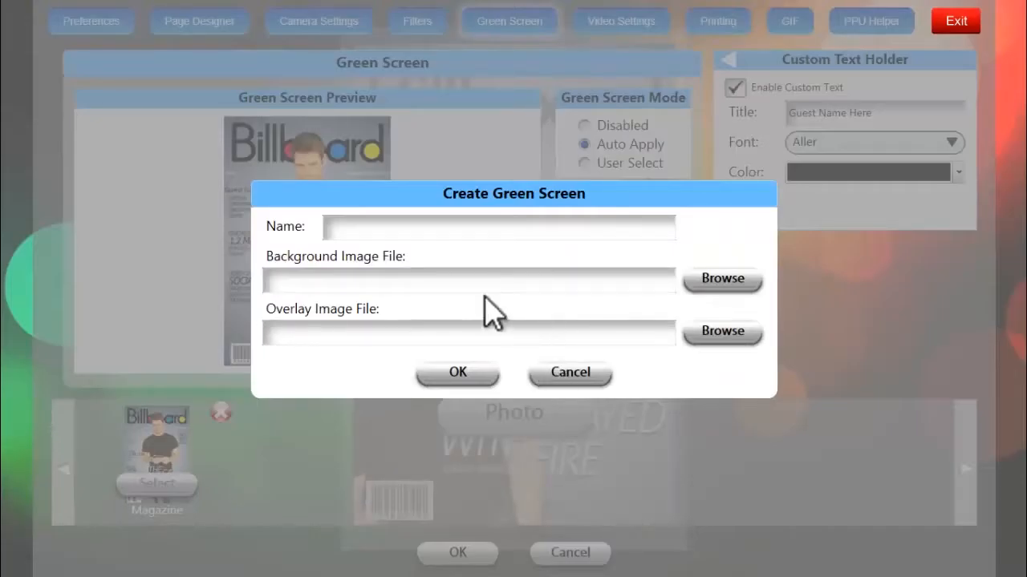
left_click(730, 281)
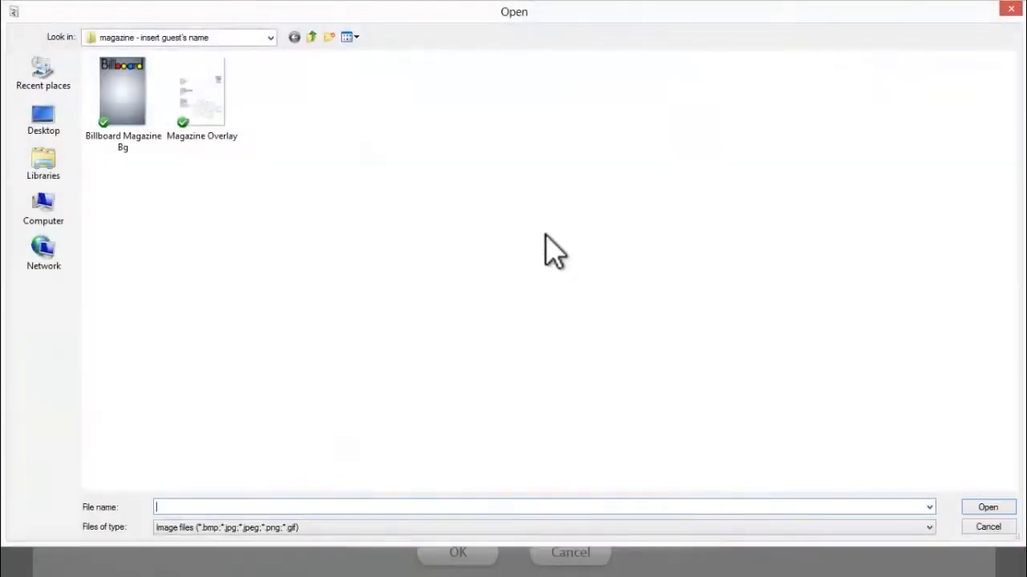
left_click(116, 112)
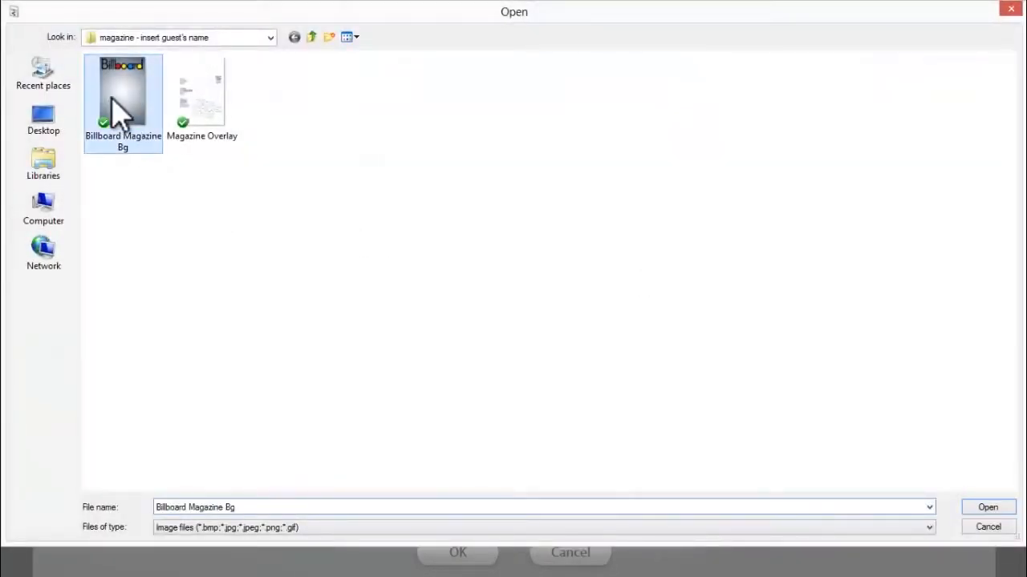
left_click(993, 509)
left_click(728, 343)
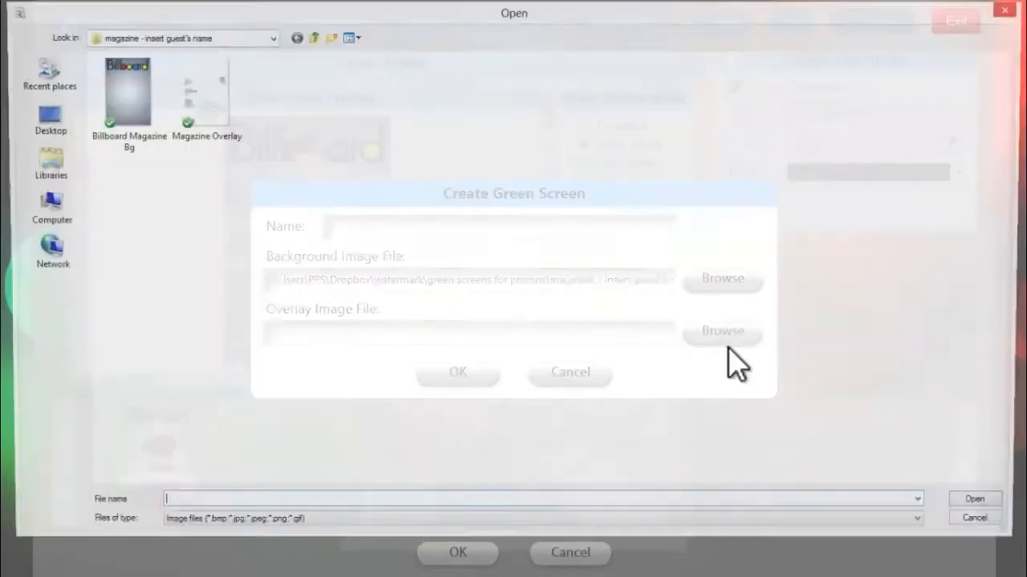
left_click(200, 100)
left_click(992, 508)
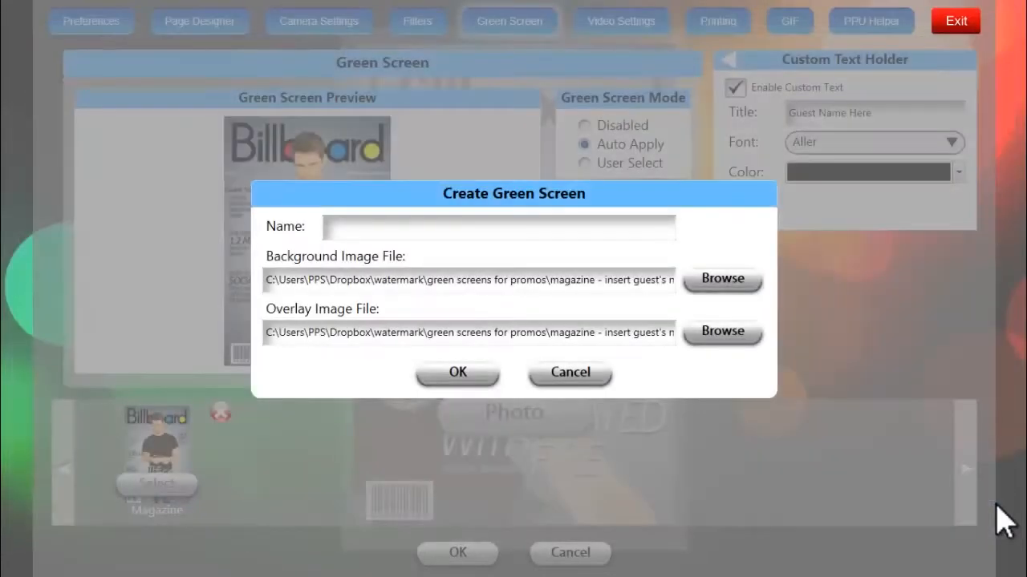
Name the new green screen "Magazine!", create it, and select it for auto apply
left_click(519, 237)
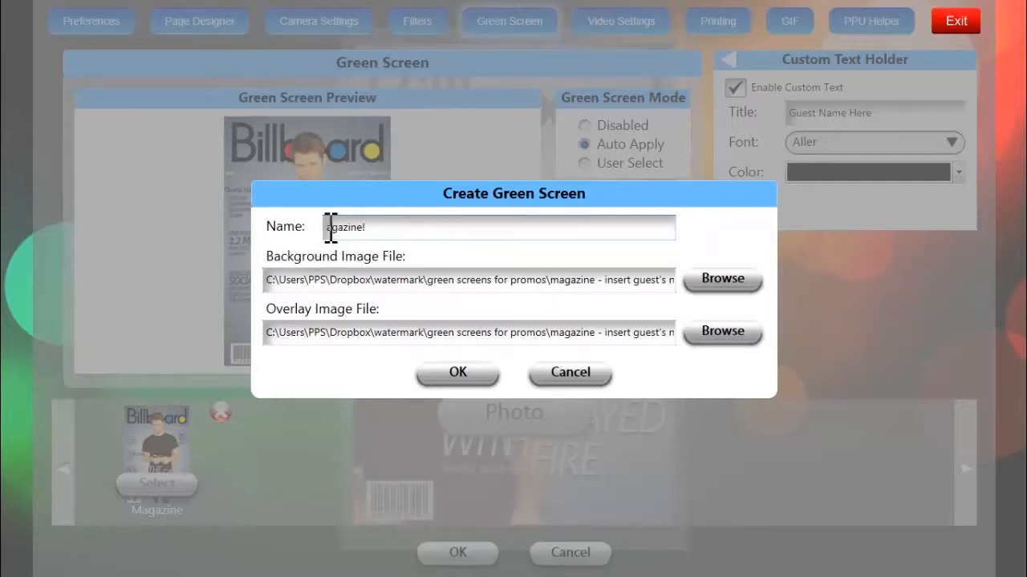
type("m")
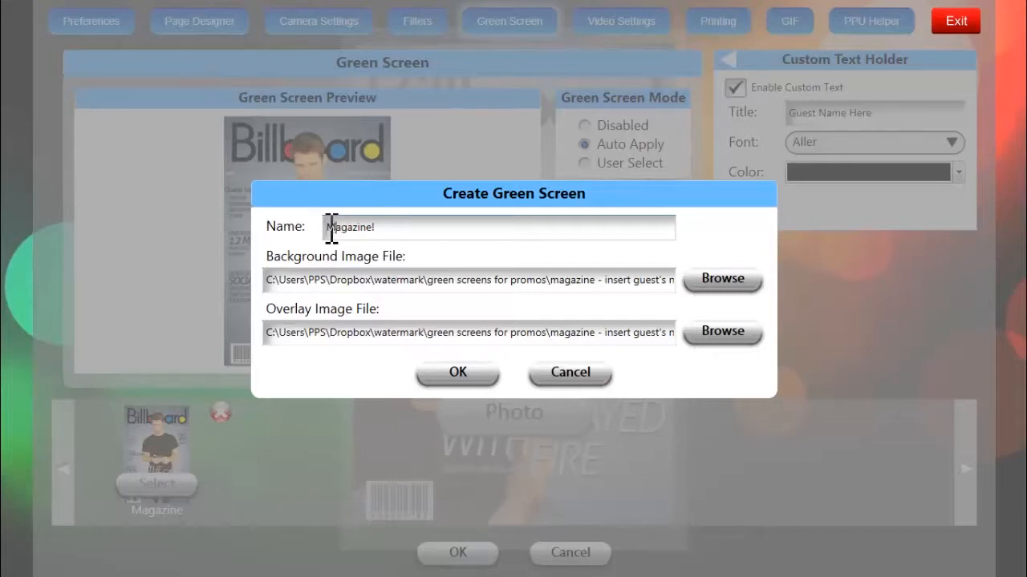
left_click(473, 379)
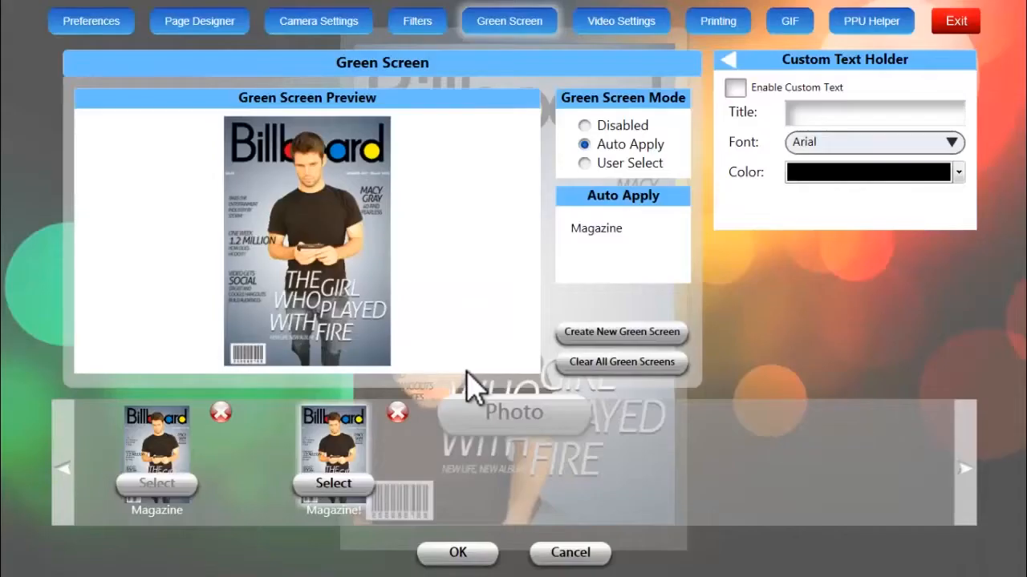
left_click(352, 491)
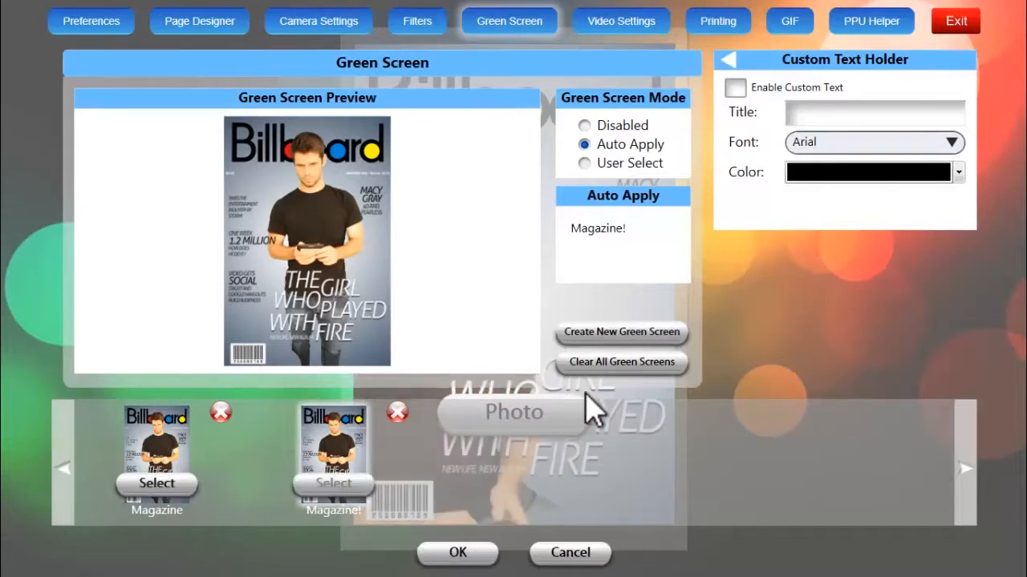
Enable custom text for the "Magazine!" green screen and set its font to Aller
left_click(728, 61)
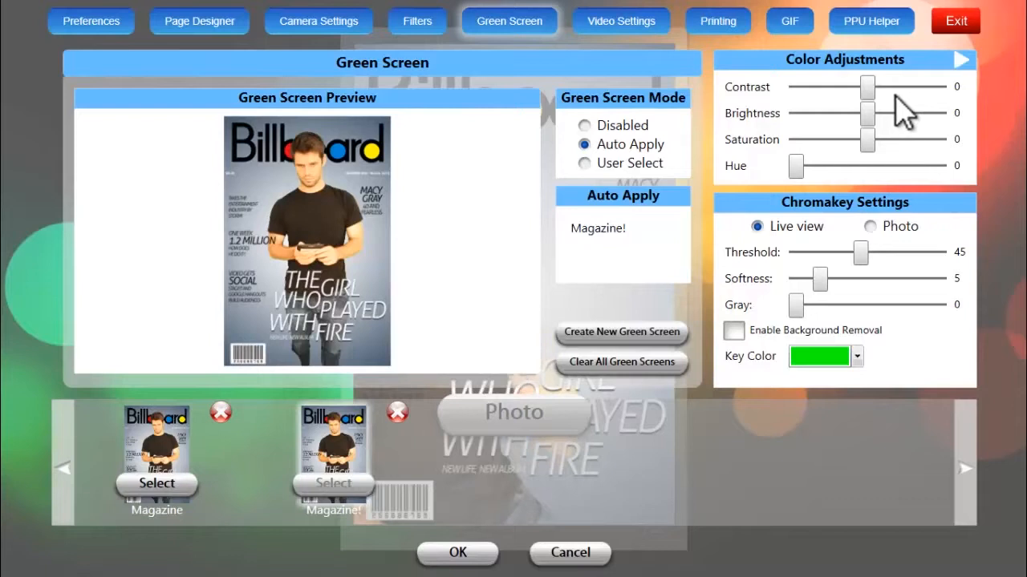
left_click(962, 64)
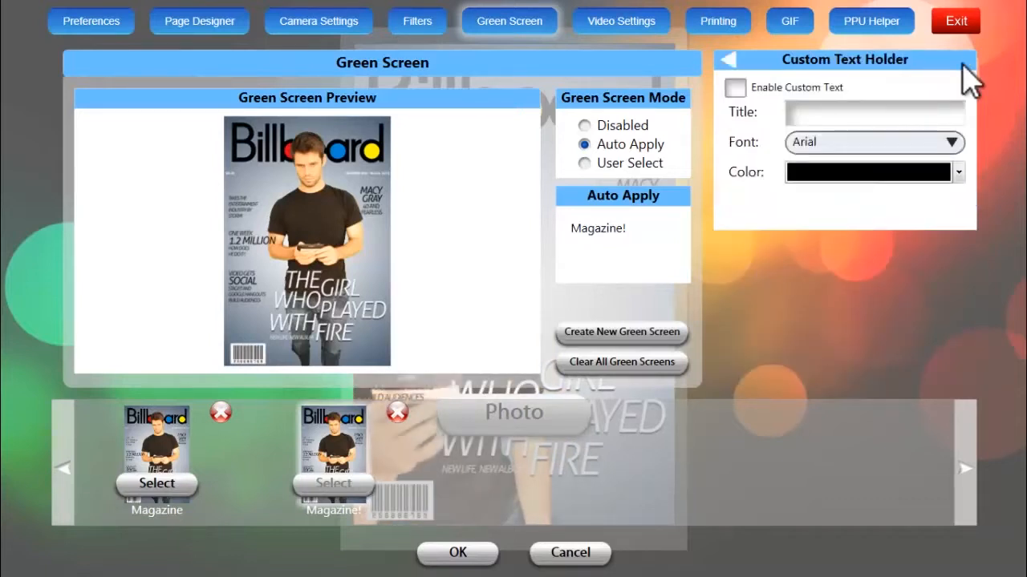
left_click(737, 90)
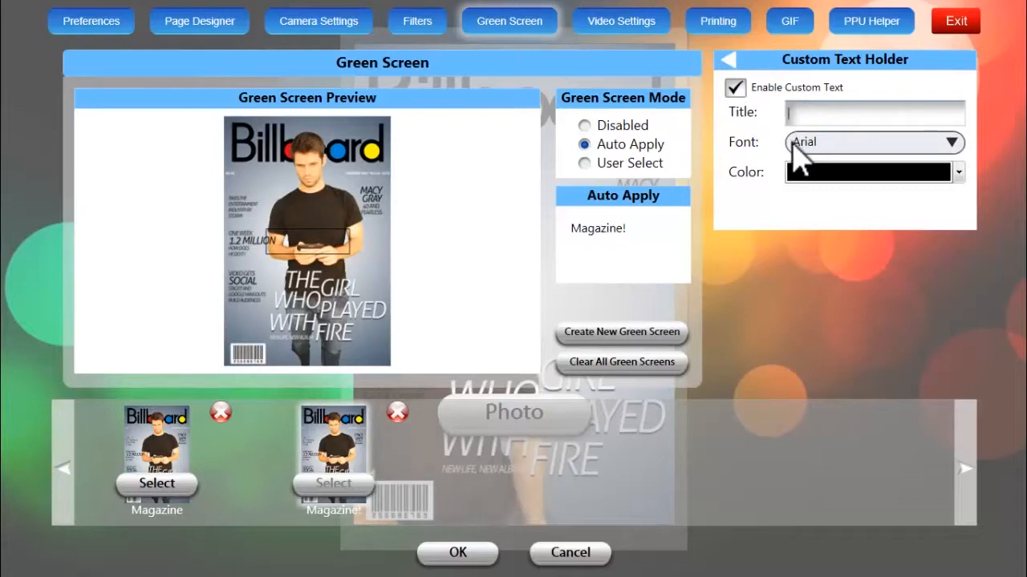
left_click(828, 146)
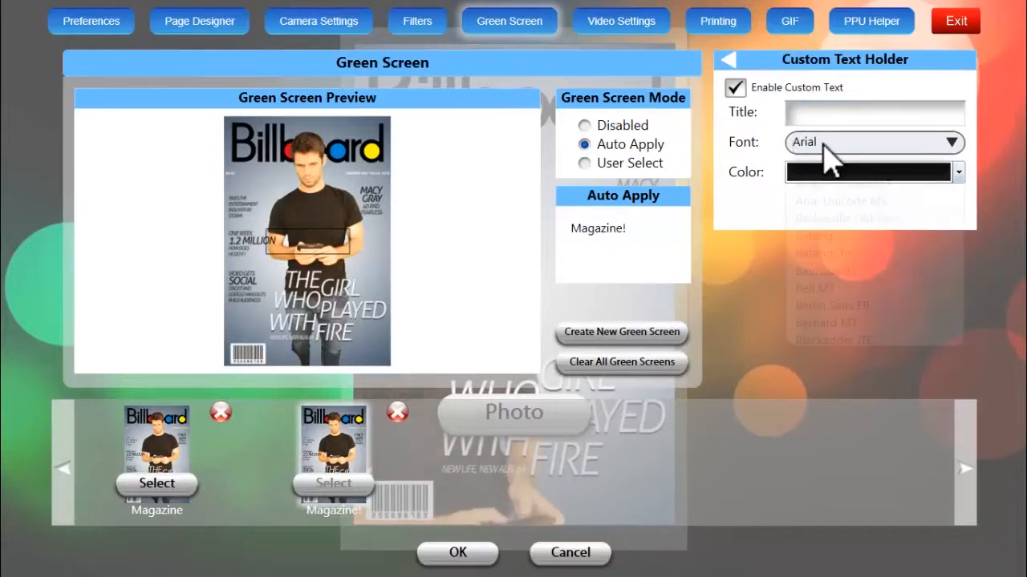
left_click(955, 164)
left_click(955, 164)
left_click(956, 165)
left_click(956, 165)
left_click(956, 165)
left_click(956, 165)
left_click(956, 165)
left_click(956, 166)
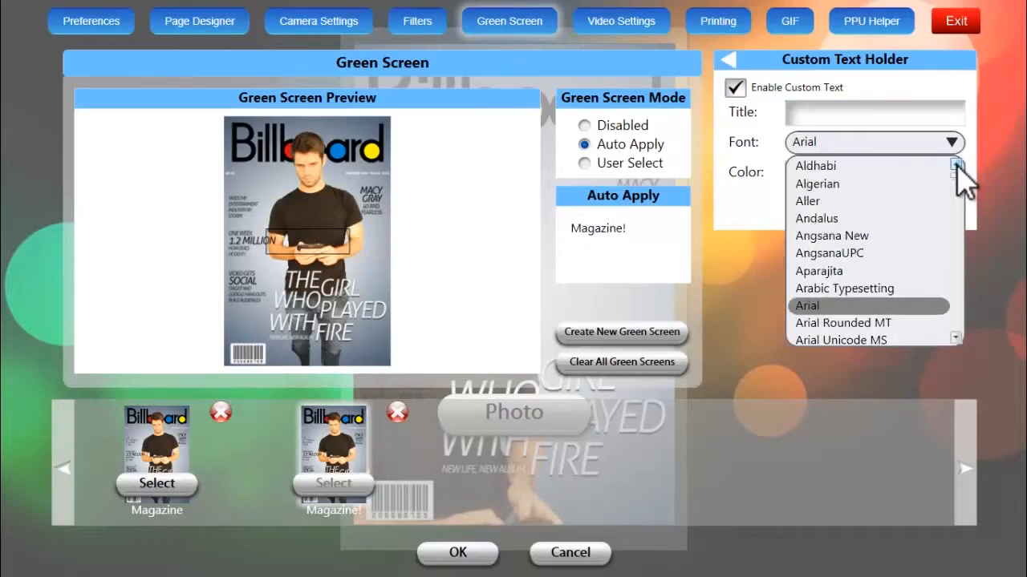
left_click(894, 206)
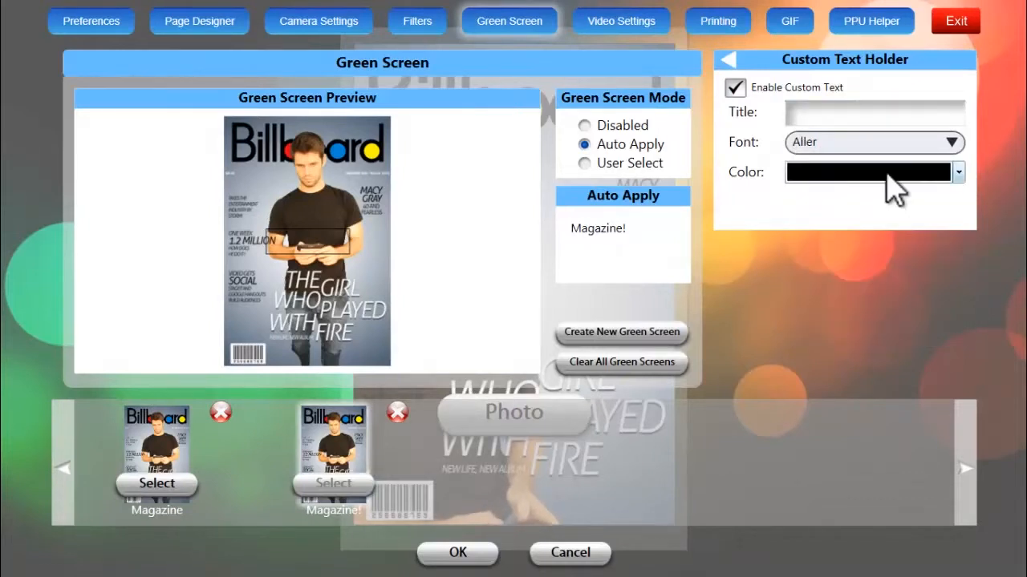
Set the custom text color to black and its title to "Your Name Here!", and save the settings
left_click(957, 173)
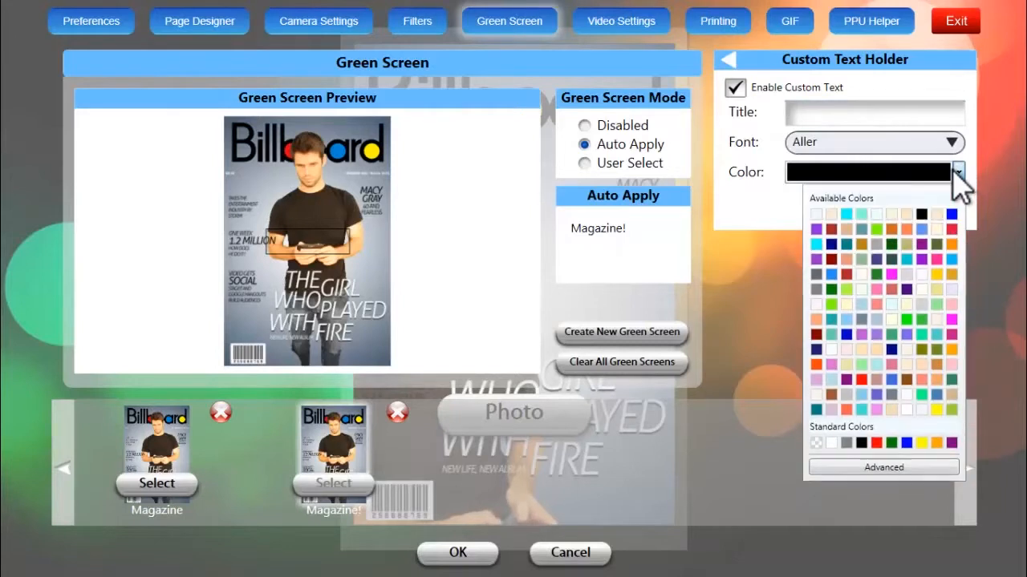
left_click(924, 213)
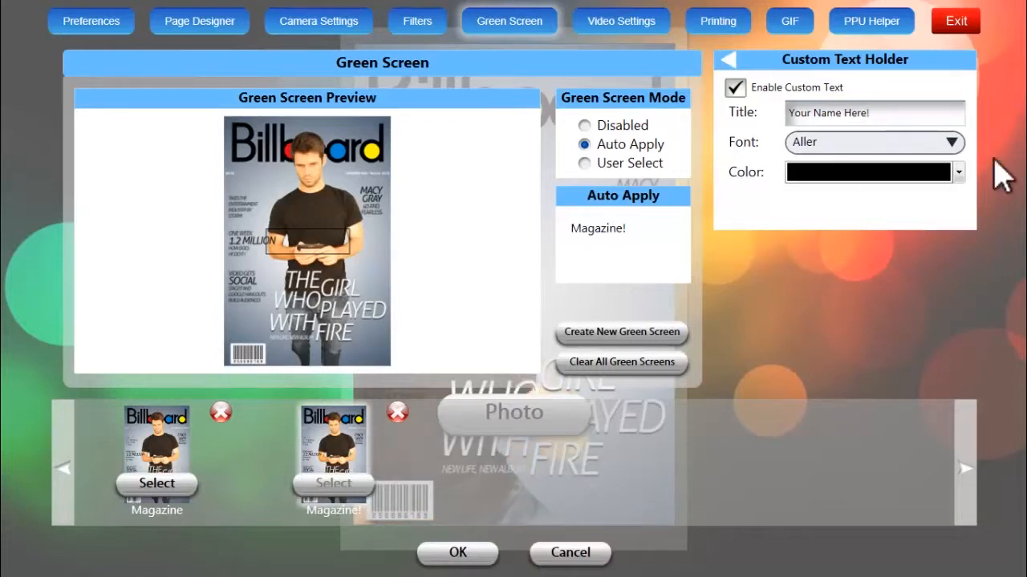
left_click(458, 554)
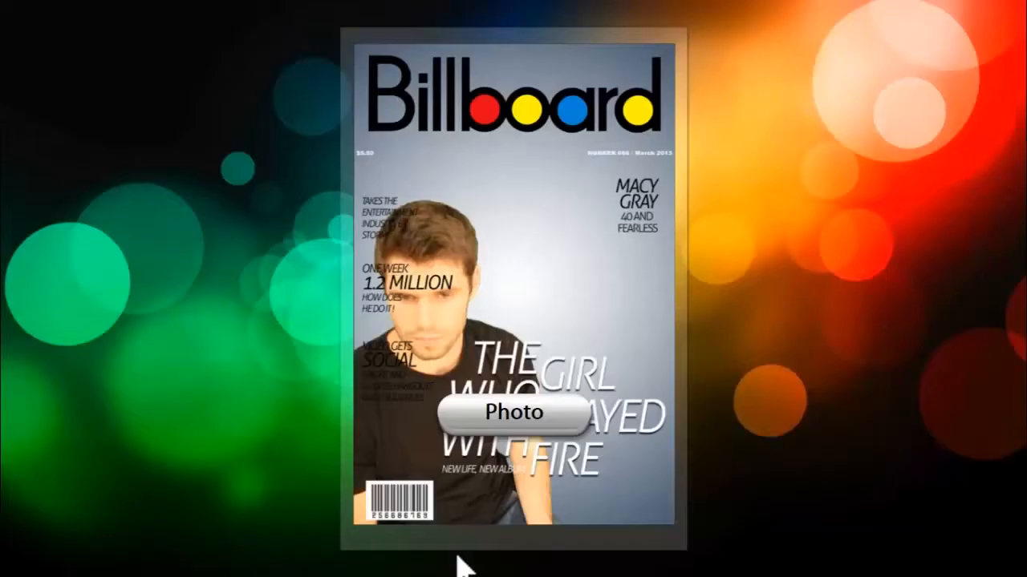
Take a test photo with "Your Name Here!" entered as the custom text, and accept the picture
left_click(492, 431)
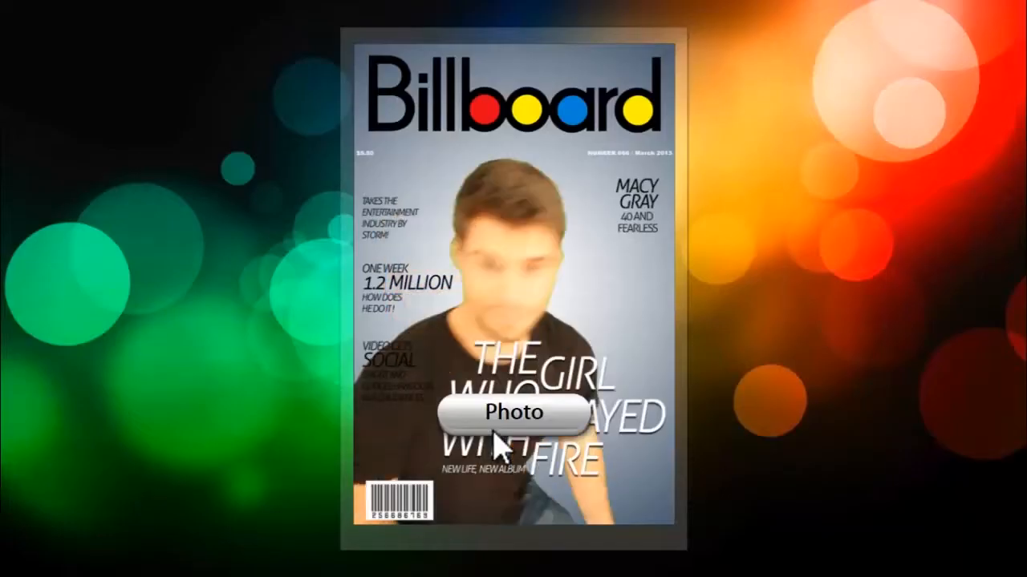
left_click(484, 423)
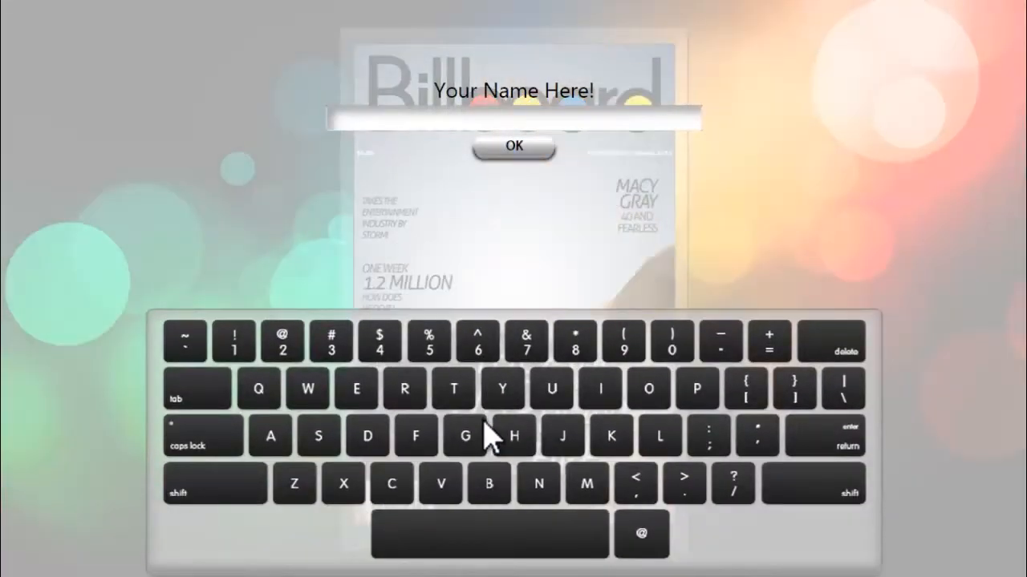
left_click(202, 490)
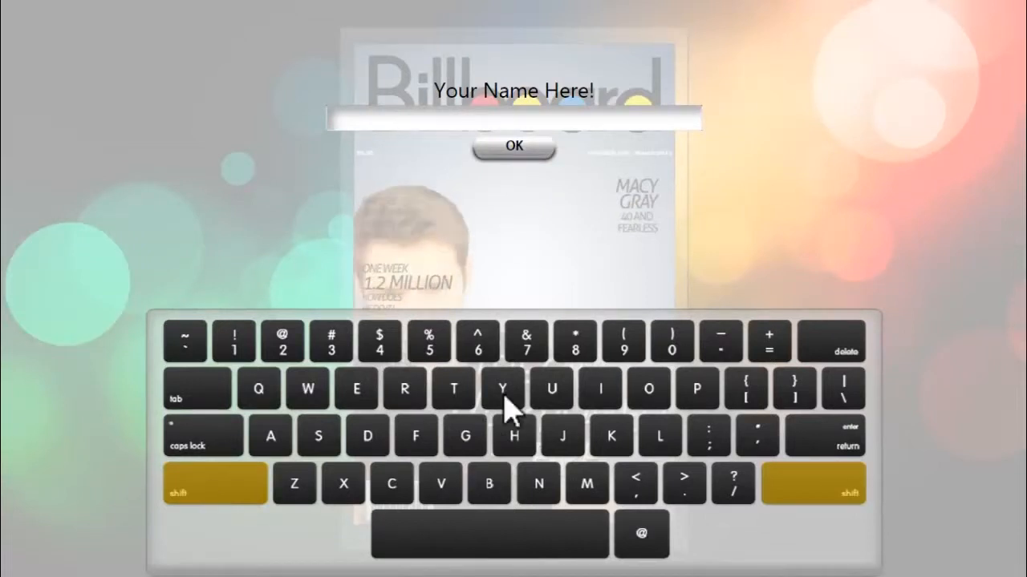
left_click(502, 393)
left_click(648, 393)
left_click(554, 401)
left_click(399, 394)
left_click(438, 550)
left_click(217, 499)
left_click(543, 498)
left_click(270, 440)
left_click(591, 484)
left_click(351, 393)
left_click(497, 557)
left_click(219, 499)
left_click(518, 447)
left_click(357, 393)
left_click(409, 398)
left_click(357, 393)
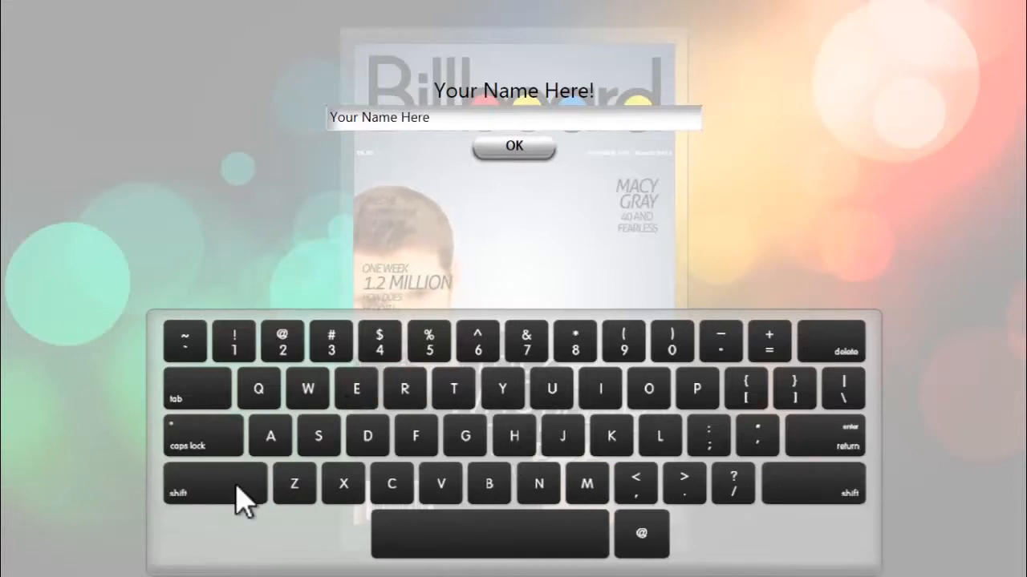
left_click(241, 499)
left_click(239, 347)
left_click(511, 153)
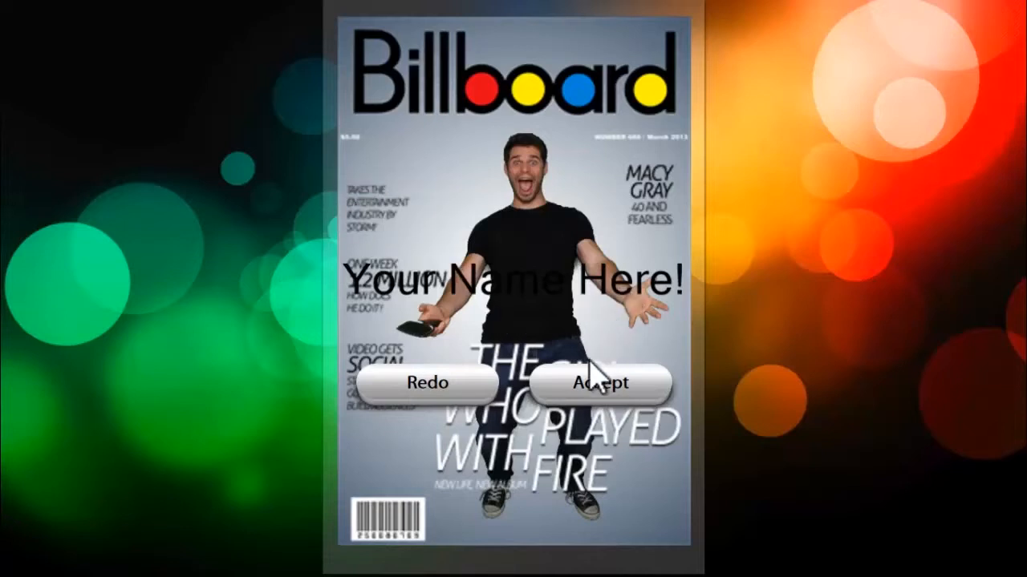
left_click(584, 383)
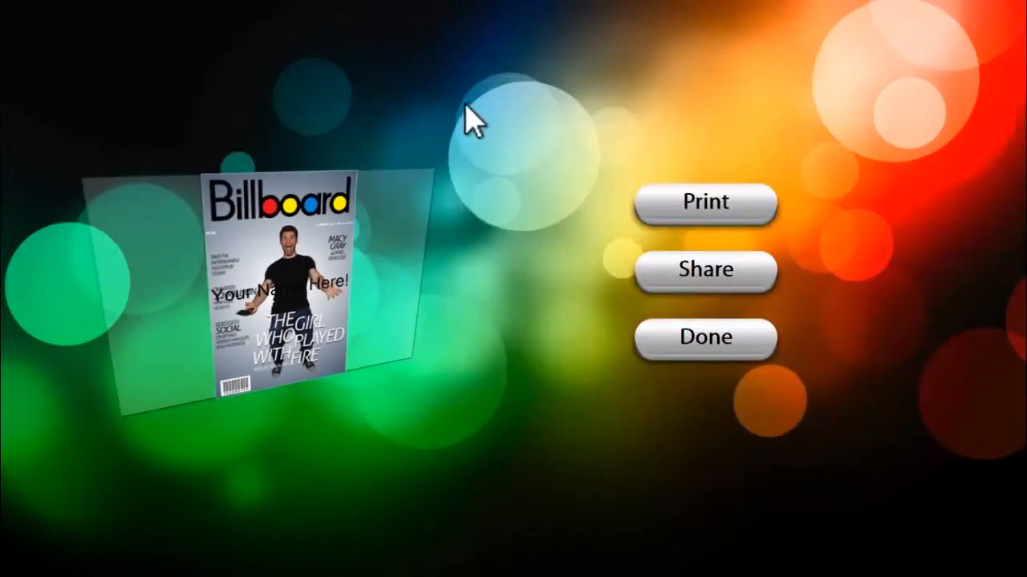
Reopen the settings and turn on Enable Photo Edit in the preferences
key("Escape")
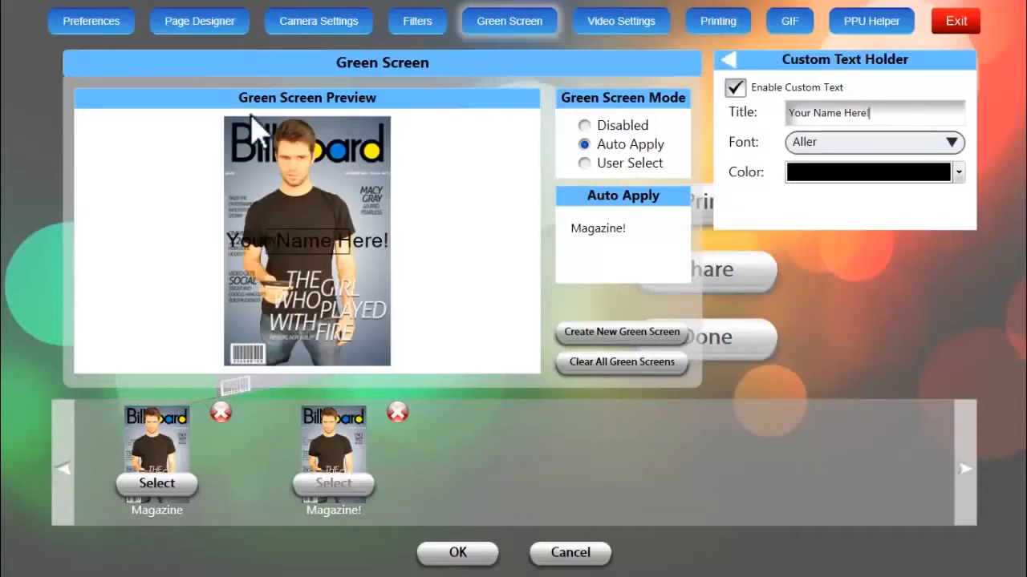
left_click(76, 29)
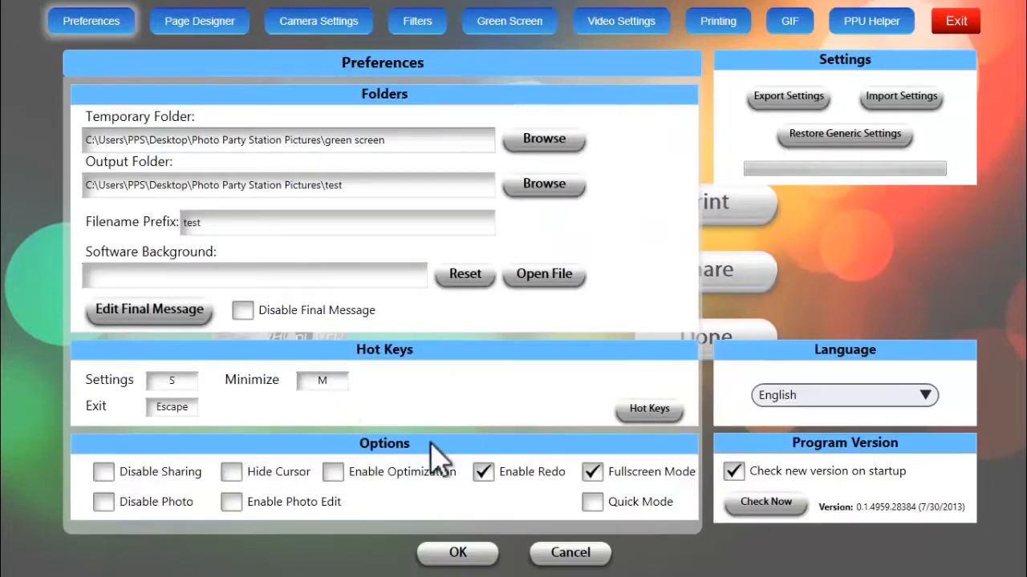
left_click(103, 503)
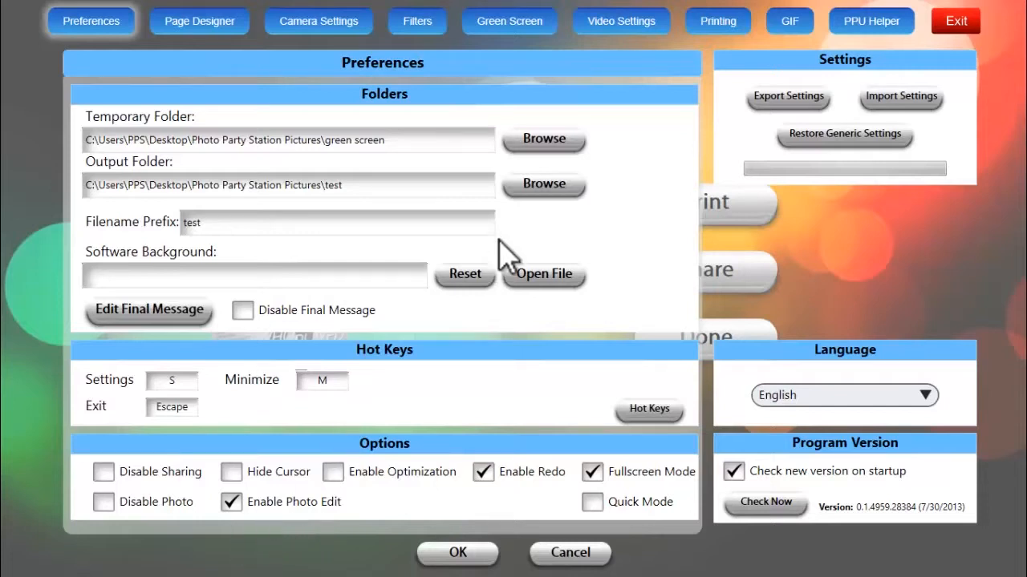
Shrink the green screen's custom text box, place it just above the cover's left-hand headlines, and save the settings
left_click(510, 32)
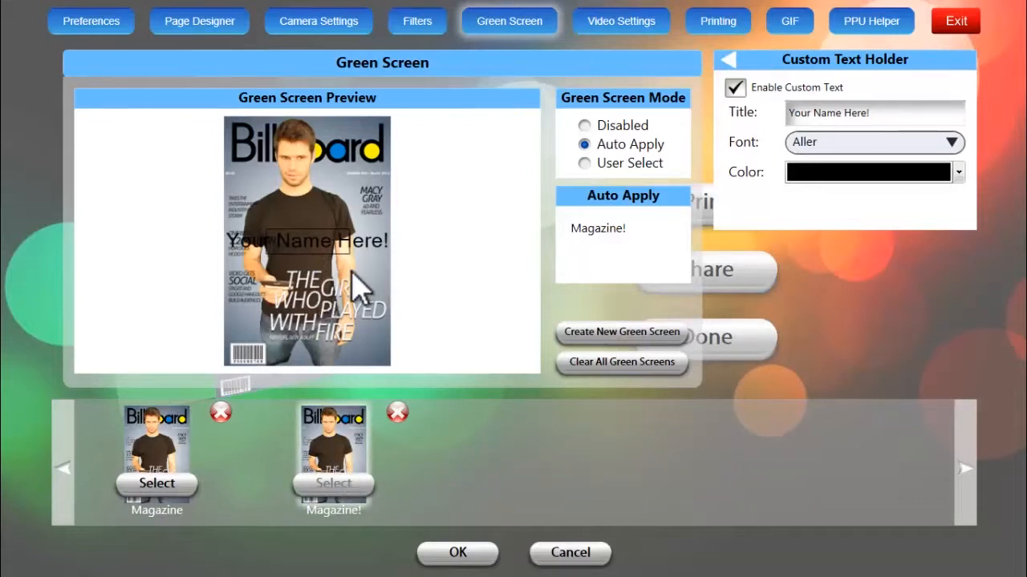
left_click_drag(349, 270, 343, 266)
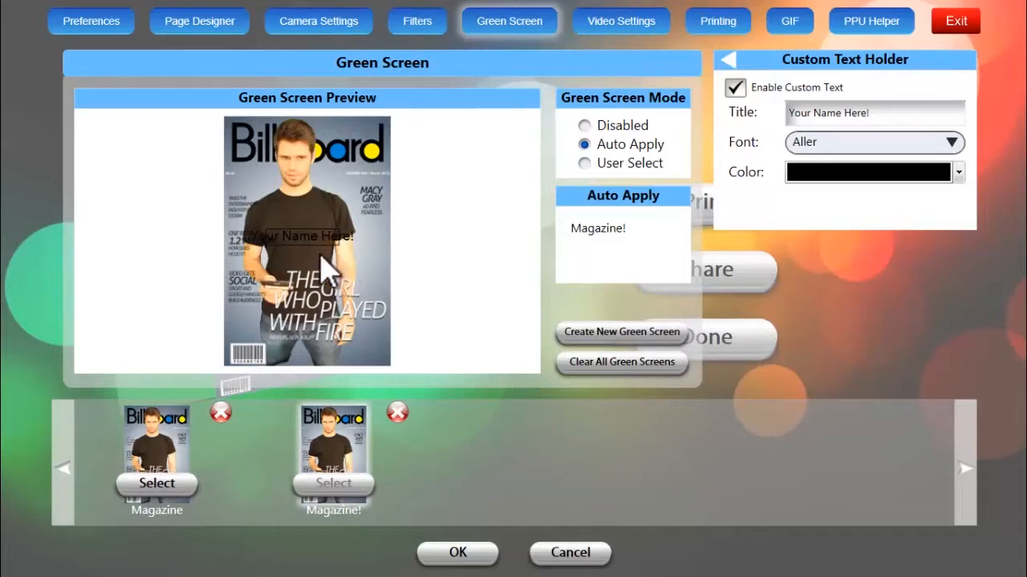
left_click_drag(288, 239, 251, 183)
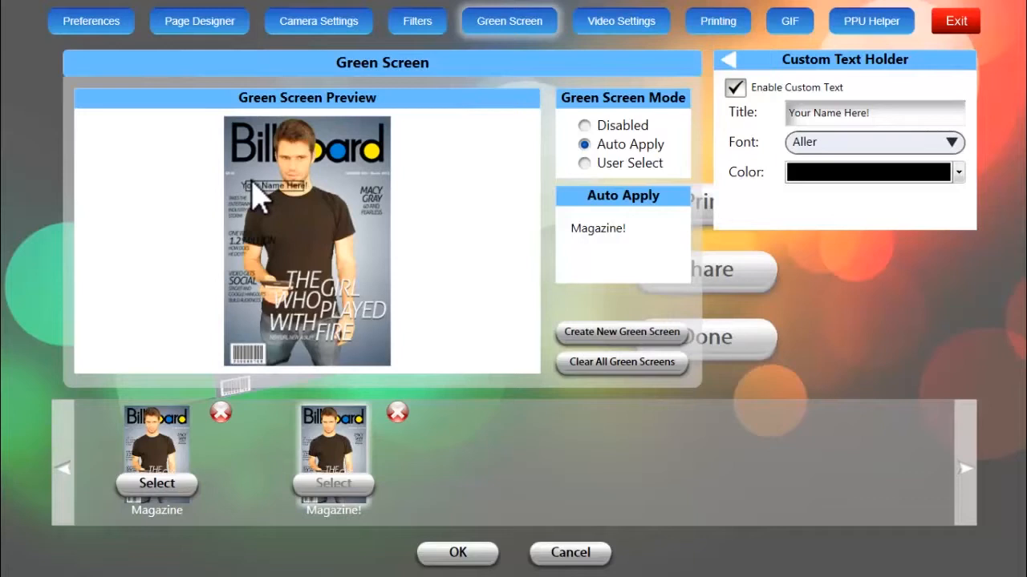
left_click_drag(270, 189, 265, 191)
left_click(441, 553)
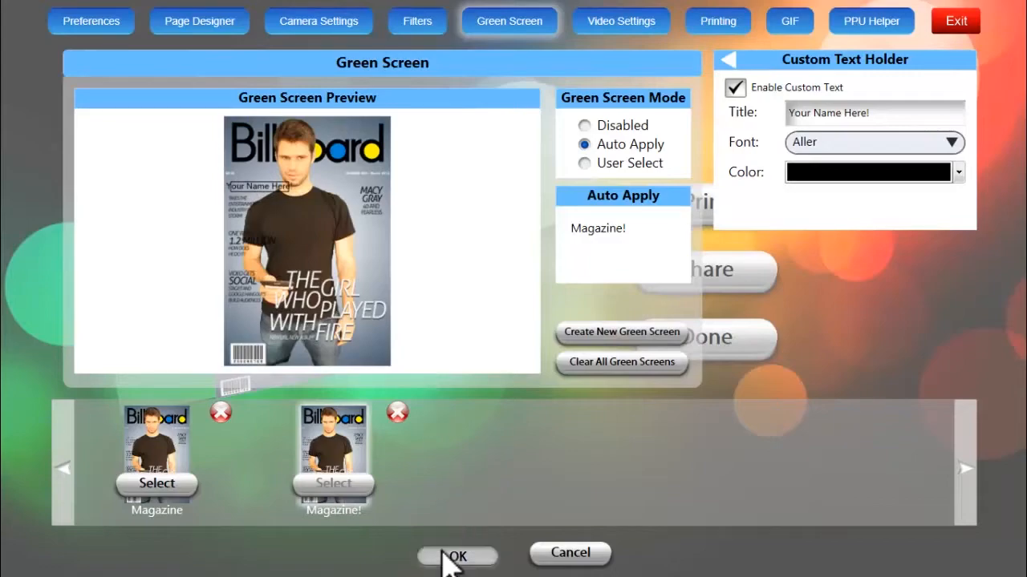
Close the finished photo session and take a new test photo with "Name!" entered as the custom text
left_click(681, 349)
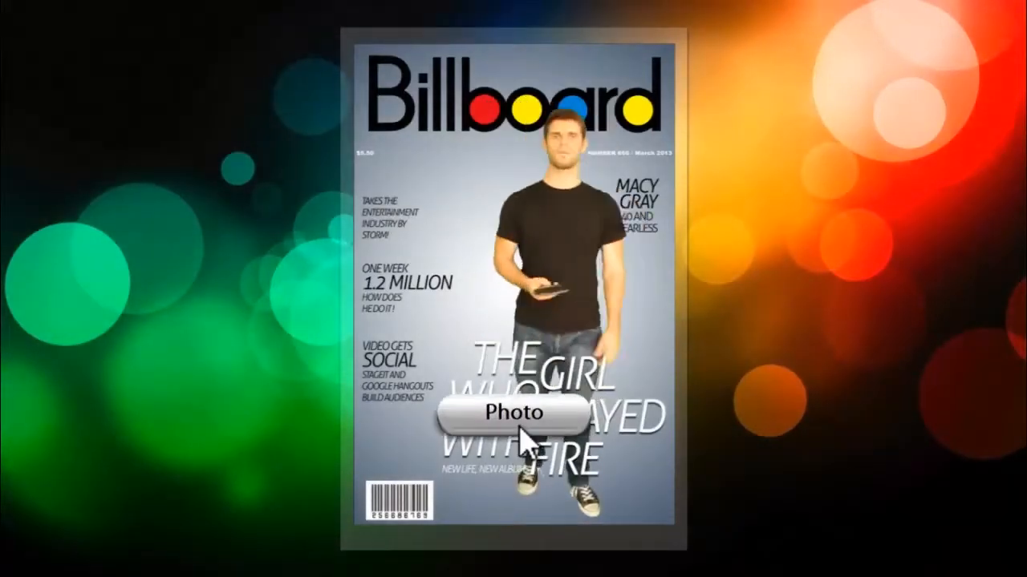
left_click(518, 416)
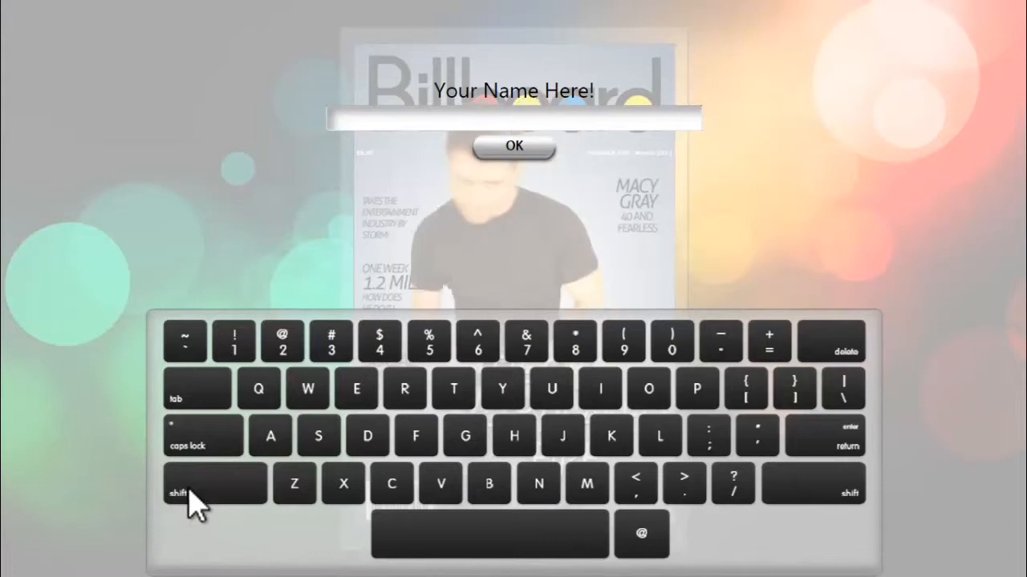
left_click(230, 492)
left_click(542, 489)
left_click(265, 437)
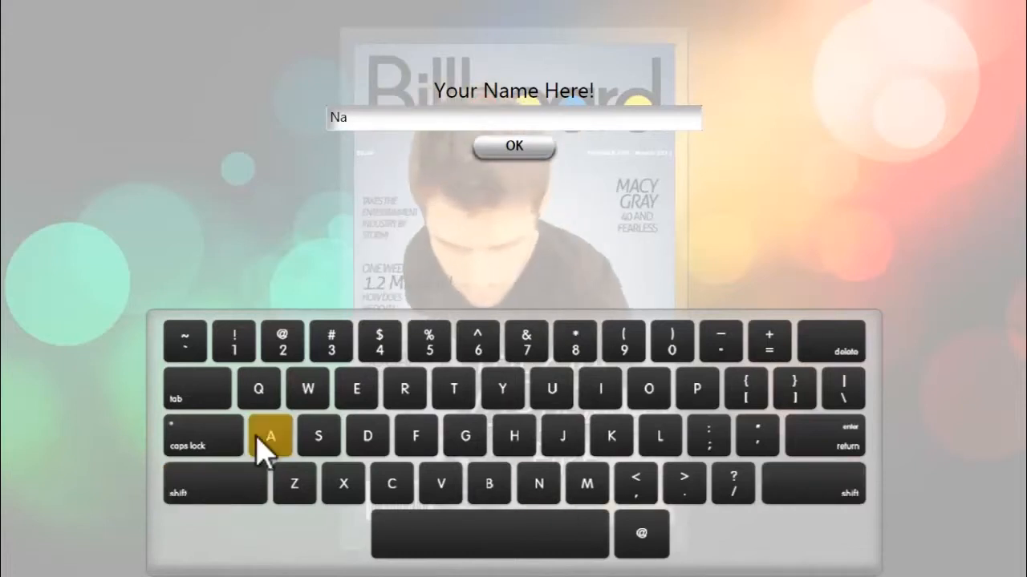
left_click(591, 488)
left_click(357, 391)
left_click(229, 492)
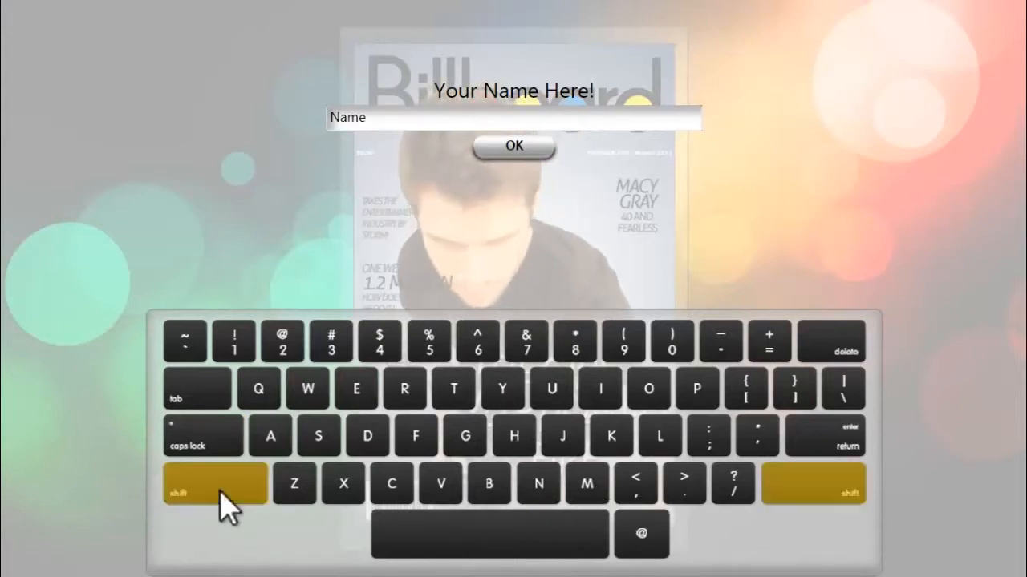
left_click(234, 341)
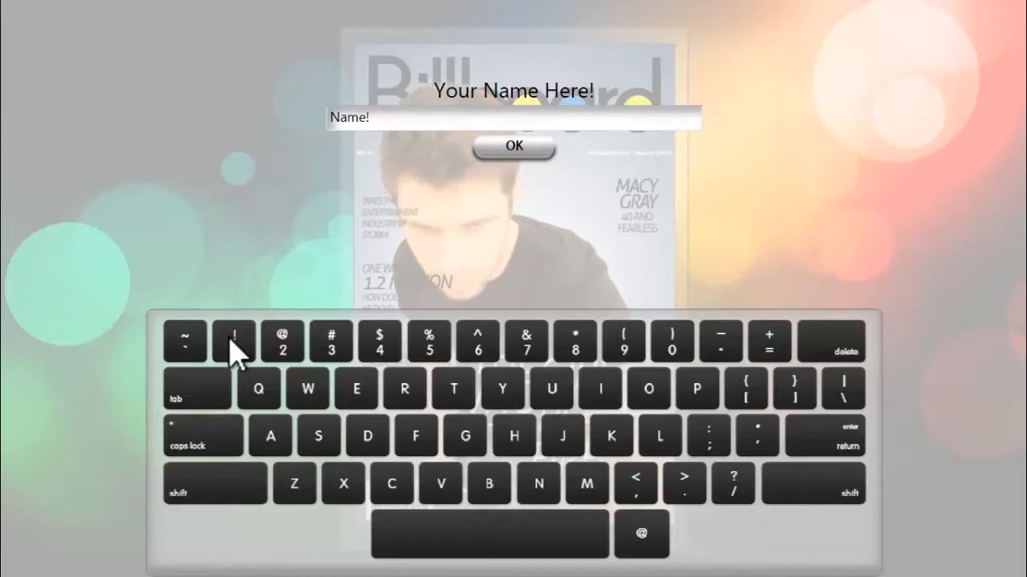
left_click(517, 148)
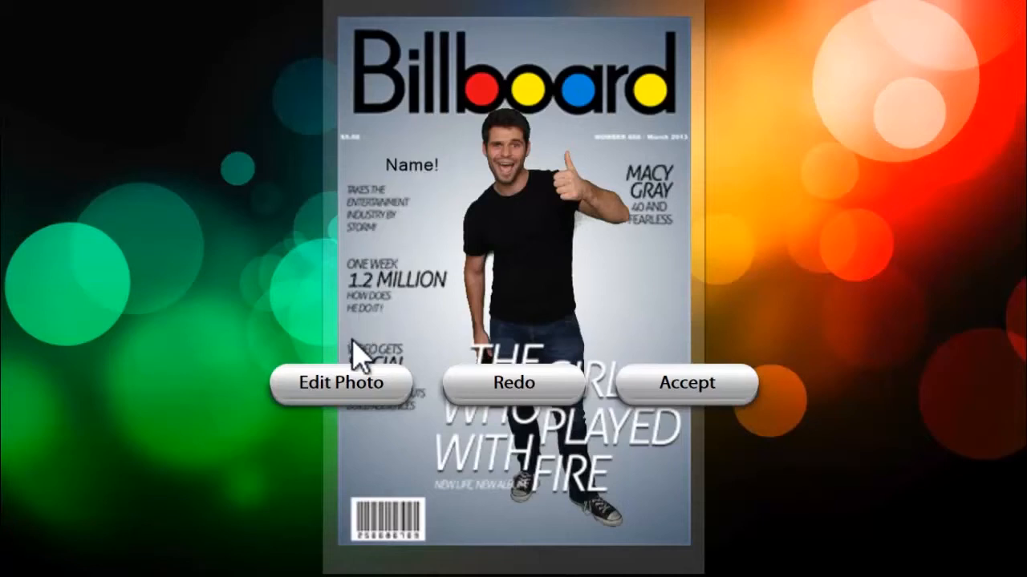
Edit the photo to narrow the custom text box and move it to the cover's left edge, just above the headlines, and accept the picture
left_click(347, 386)
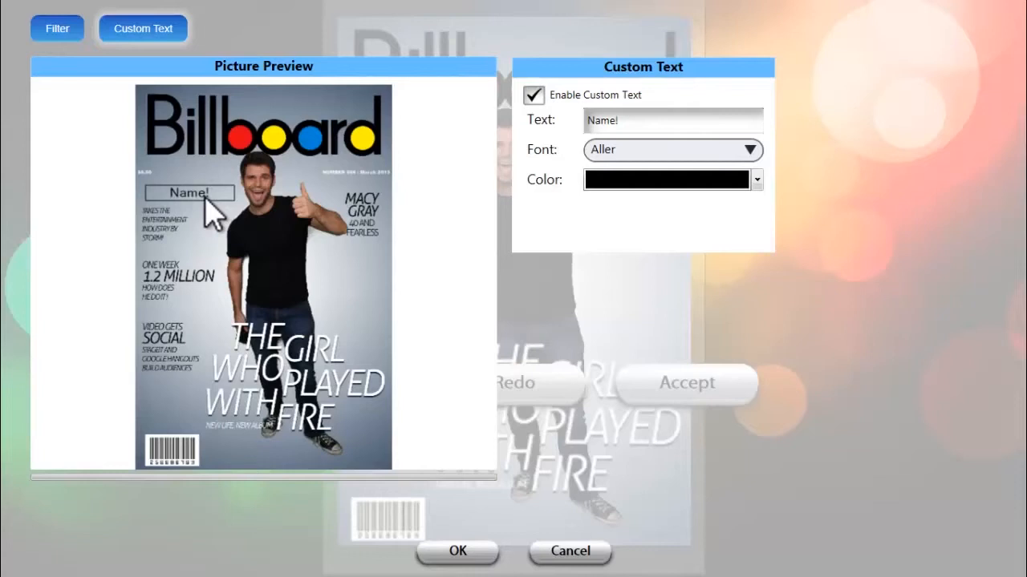
left_click_drag(196, 199, 162, 203)
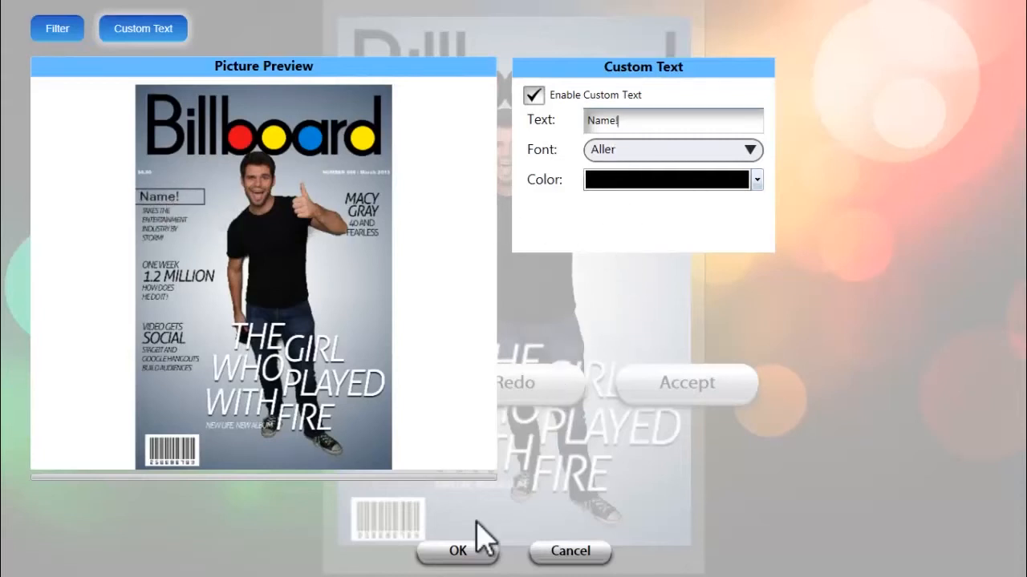
left_click(457, 553)
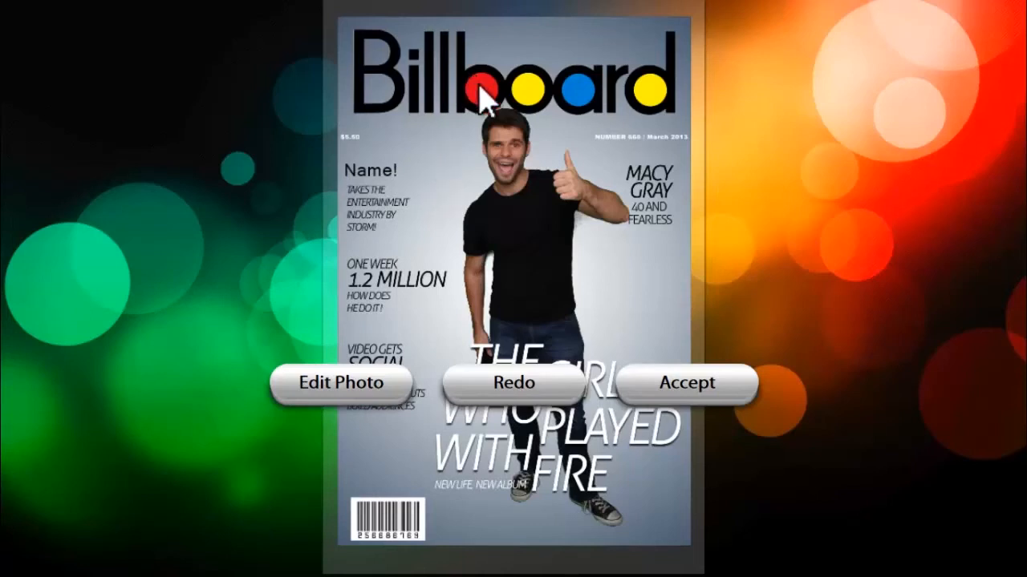
left_click(631, 395)
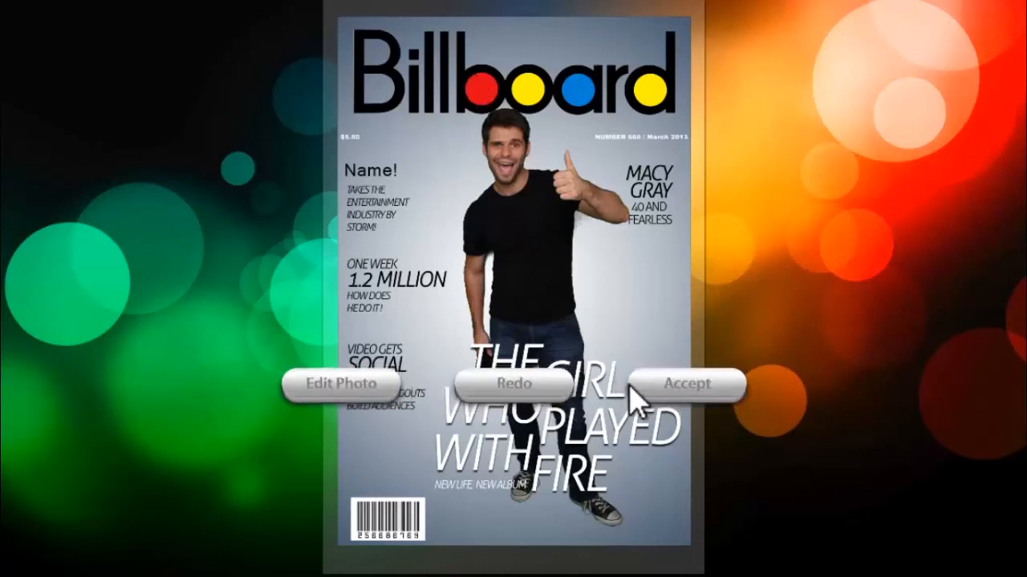